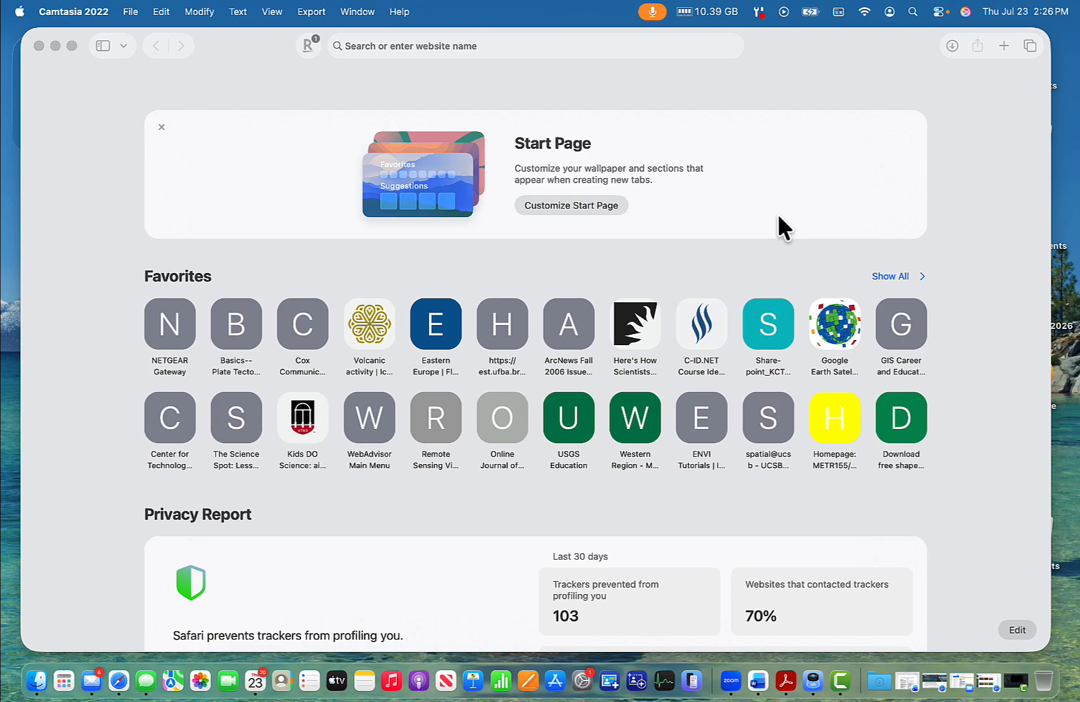
Go to arcgis.com and open a new untitled map in Map Viewer without signing in
{"action": "left_click", "coordinate": [562, 50]}
{"action": "type", "text": "arcgis.com"}
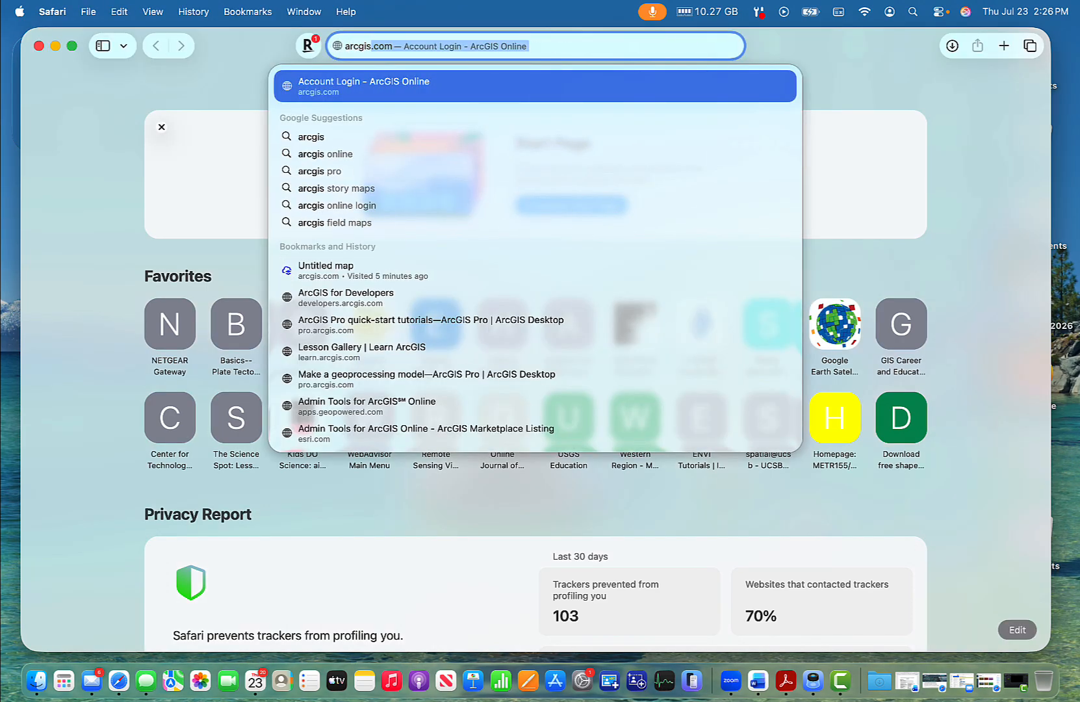
{"action": "key", "text": "Return"}
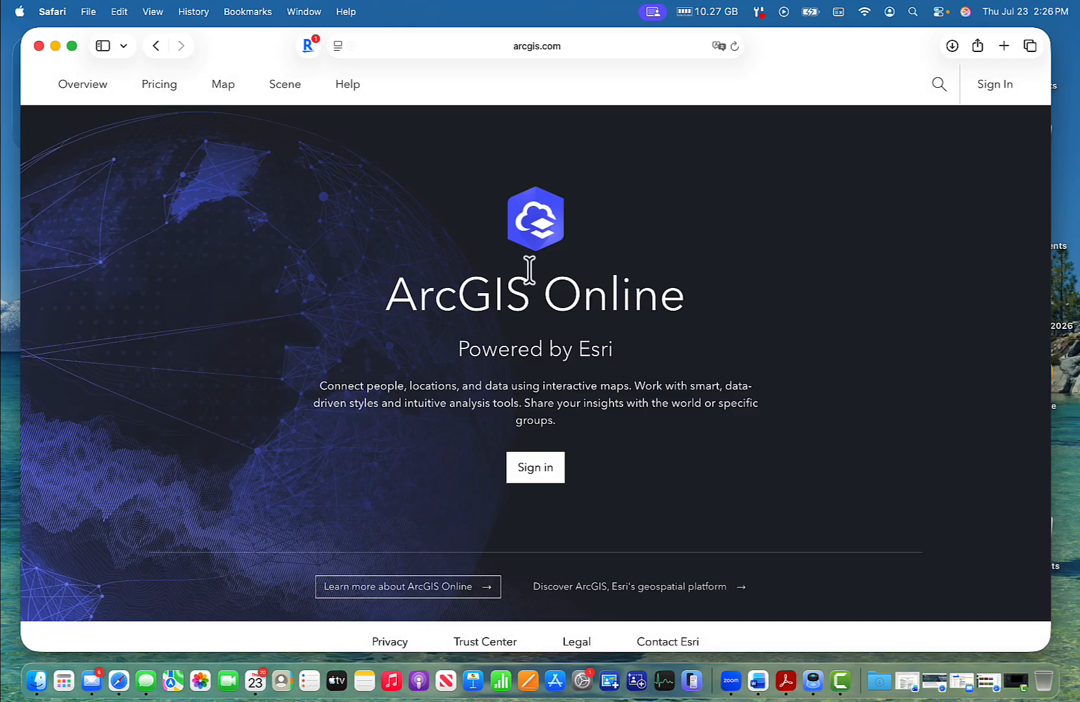
{"action": "left_click", "coordinate": [223, 85]}
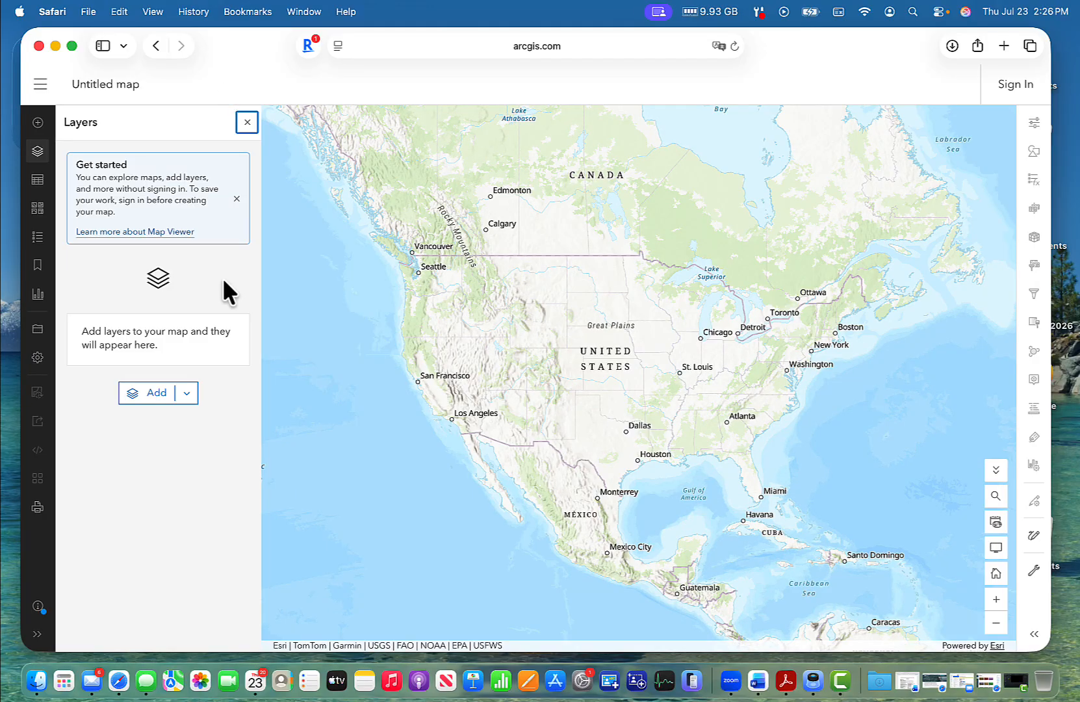
Search ArcGIS Online for layers matching "gtc3_oklahoma counties" to add to the map
{"action": "left_click", "coordinate": [149, 393]}
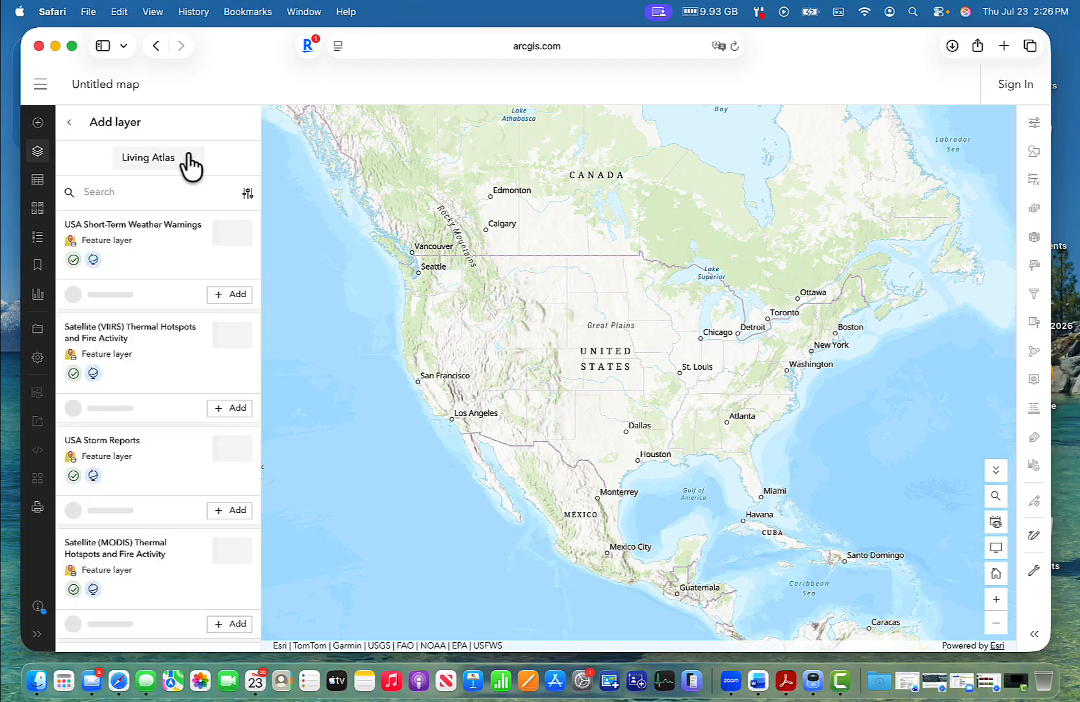
{"action": "left_click", "coordinate": [188, 159]}
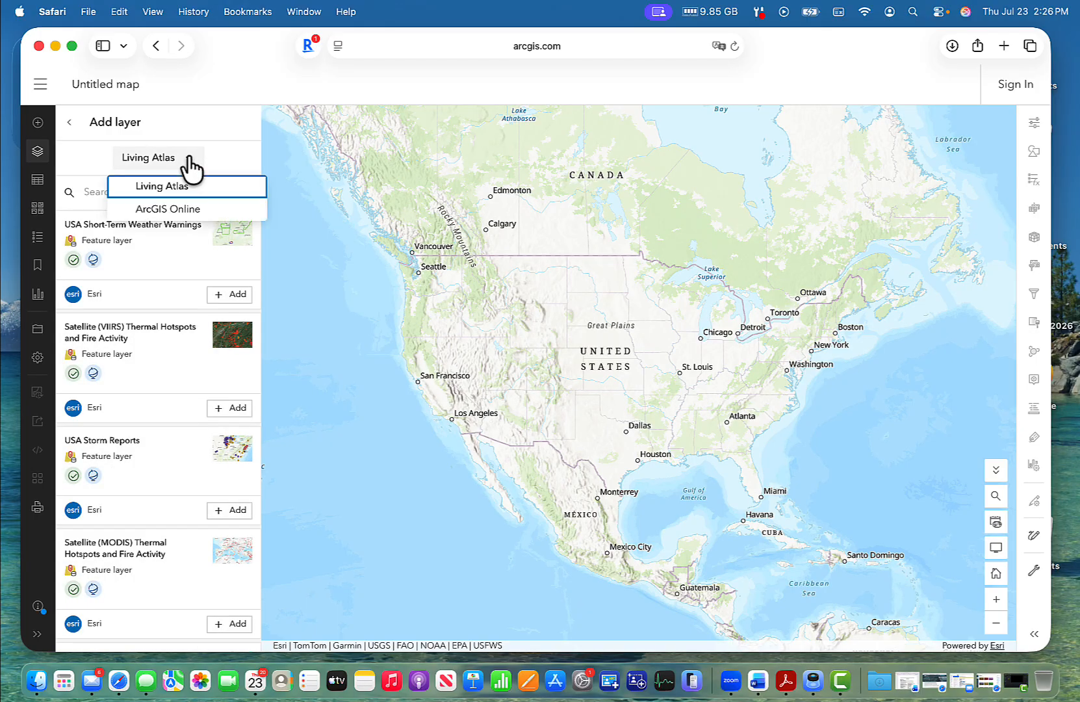
{"action": "left_click", "coordinate": [182, 209]}
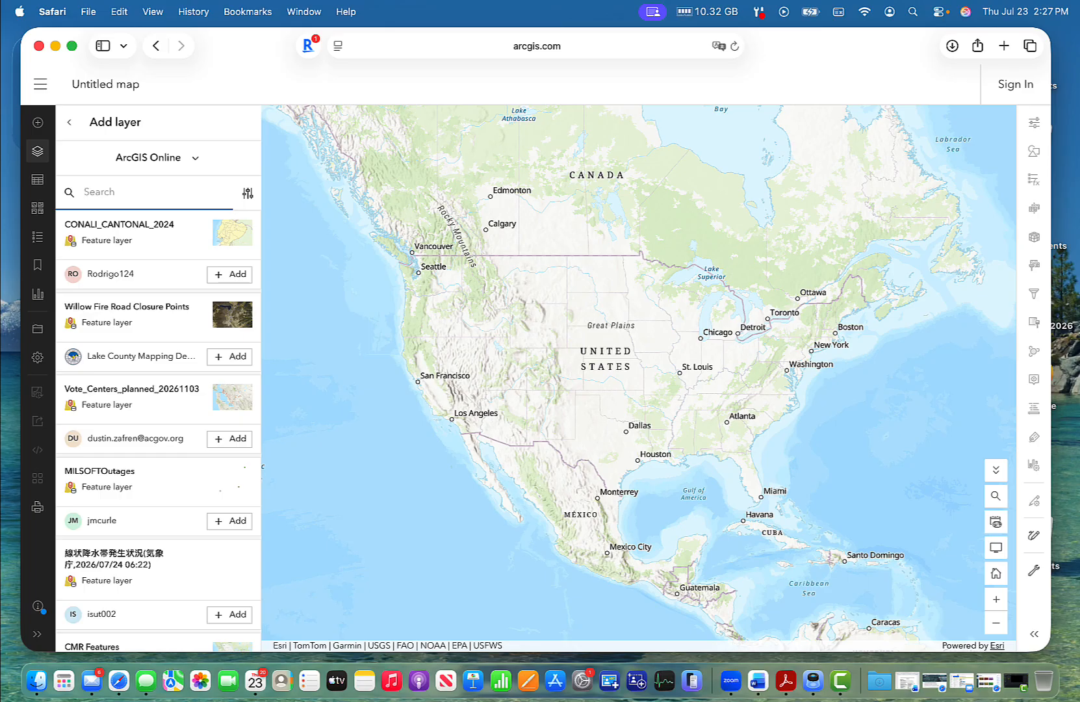
{"action": "type", "text": "gtc3_"}
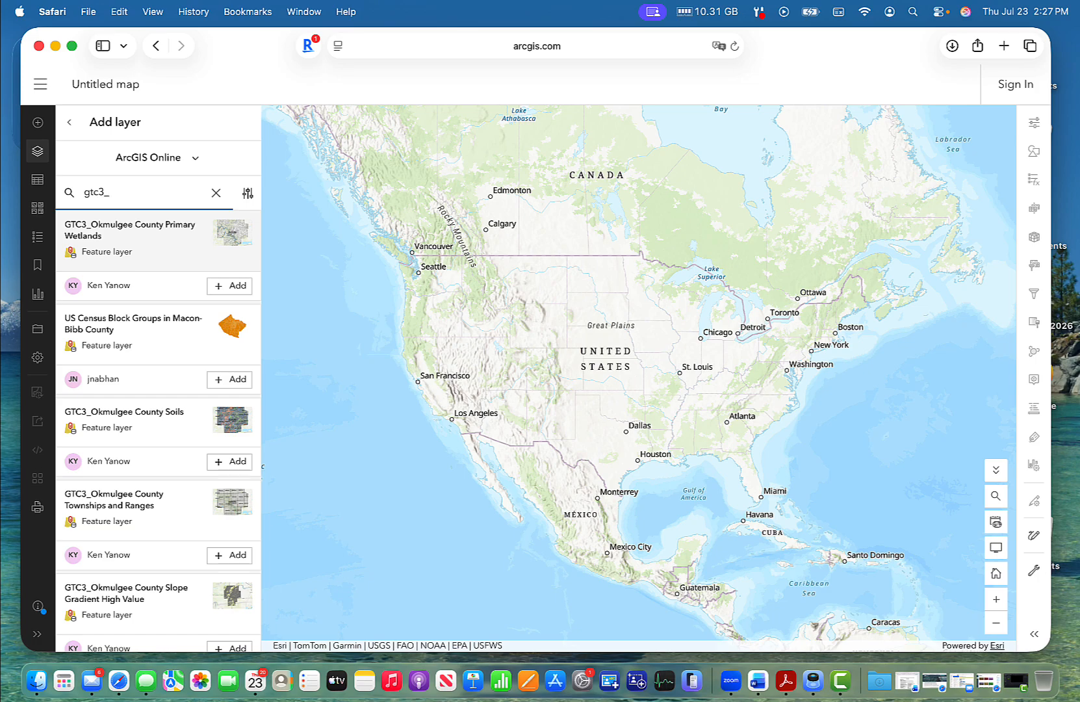
{"action": "type", "text": "oklahoma counties"}
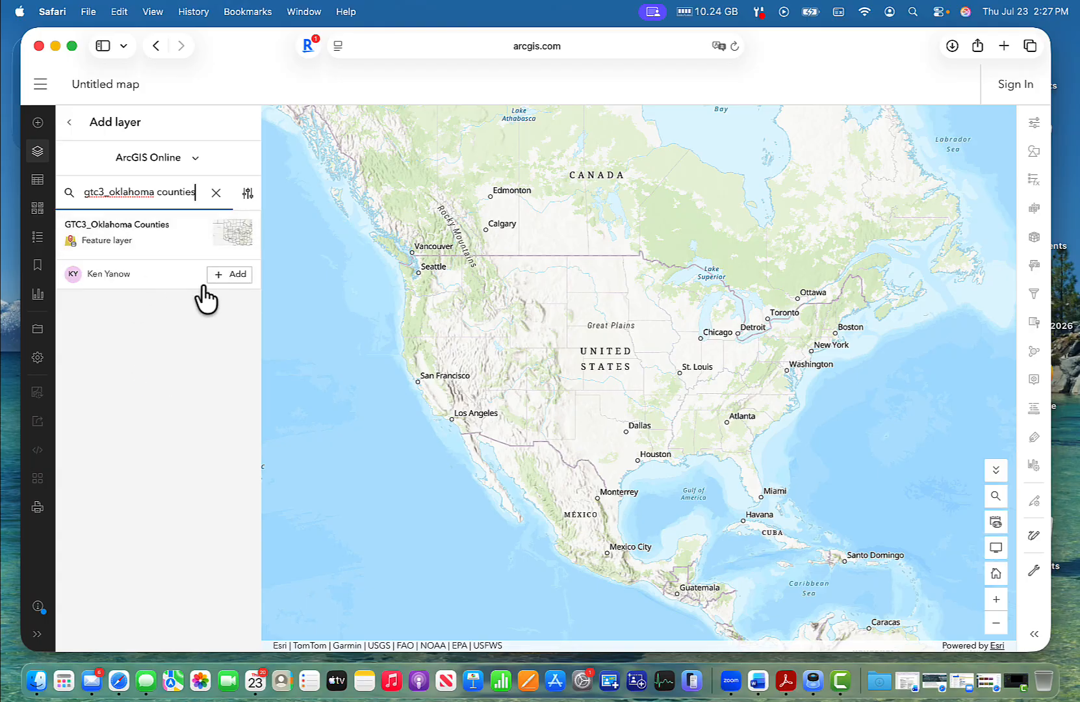
Add the GTC3_Oklahoma Counties feature layer to the map and zoom to the layer's extent
{"action": "left_click", "coordinate": [222, 275]}
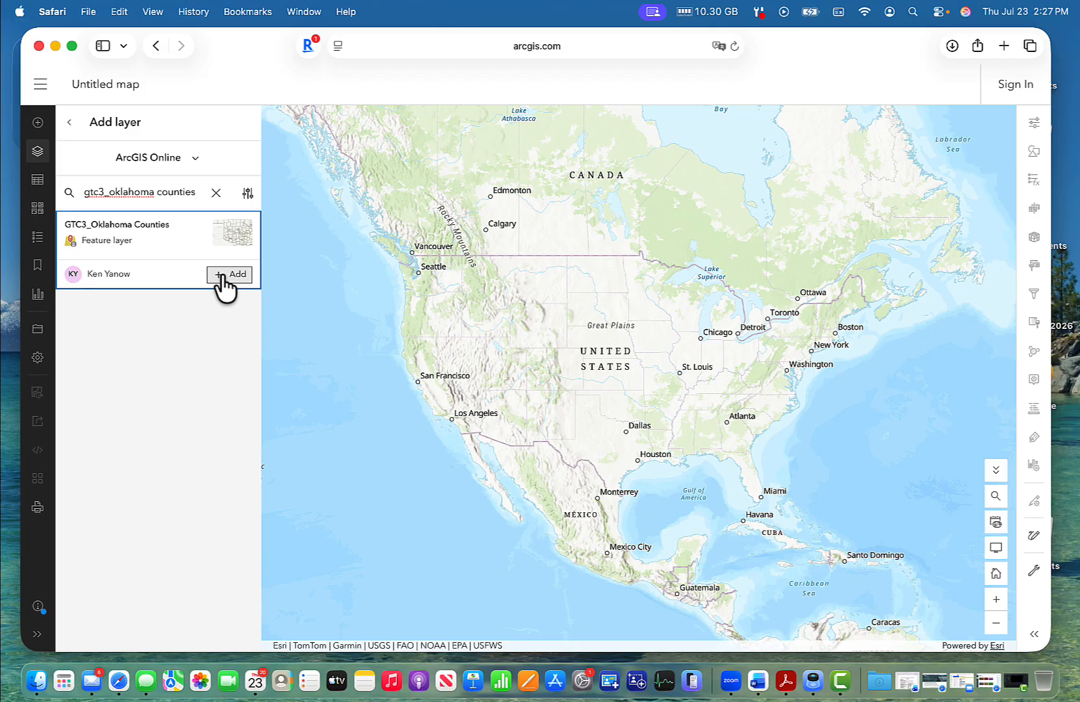
{"action": "right_click", "coordinate": [222, 278]}
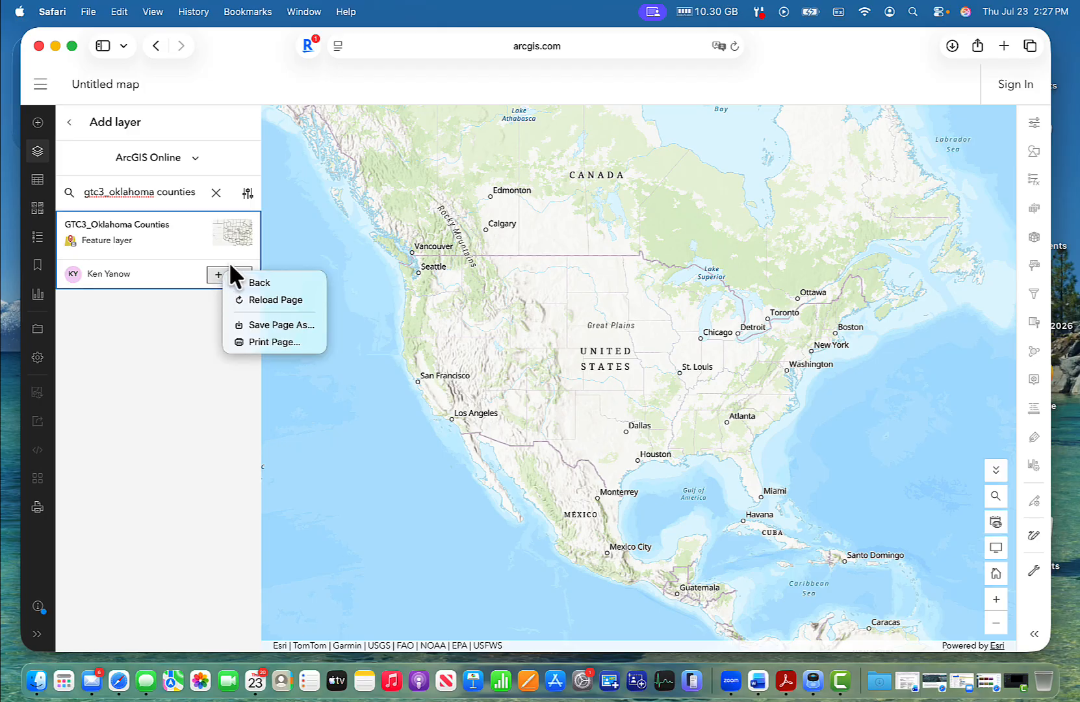
{"action": "left_click", "coordinate": [216, 272]}
{"action": "left_click", "coordinate": [225, 277]}
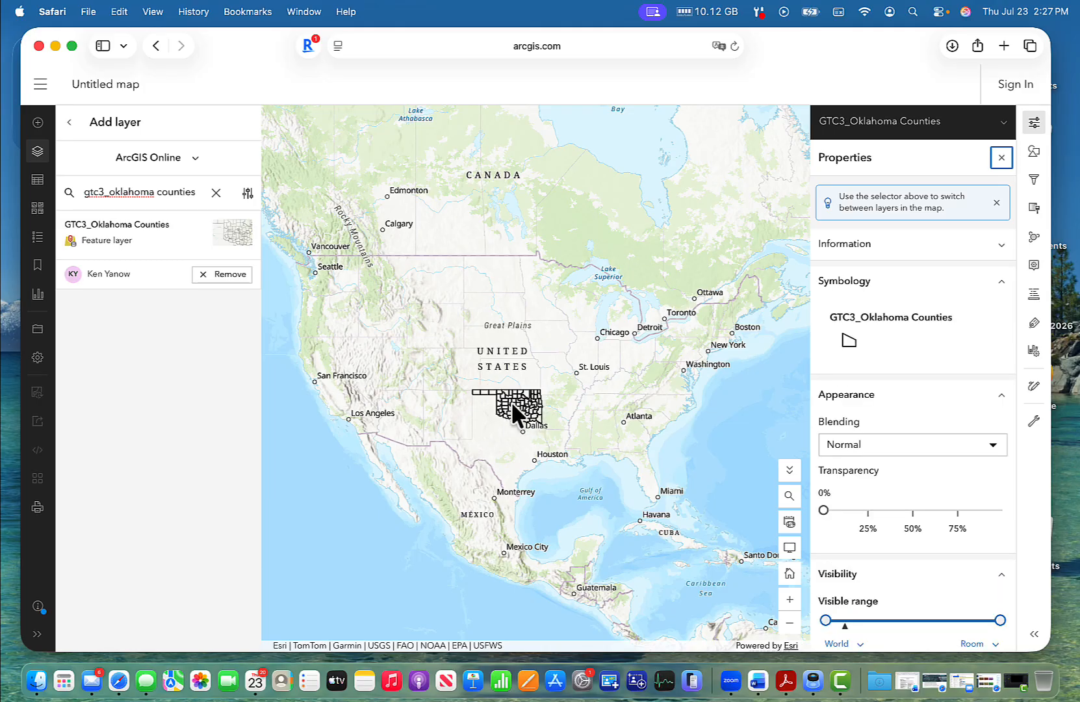
{"action": "left_click", "coordinate": [1002, 158]}
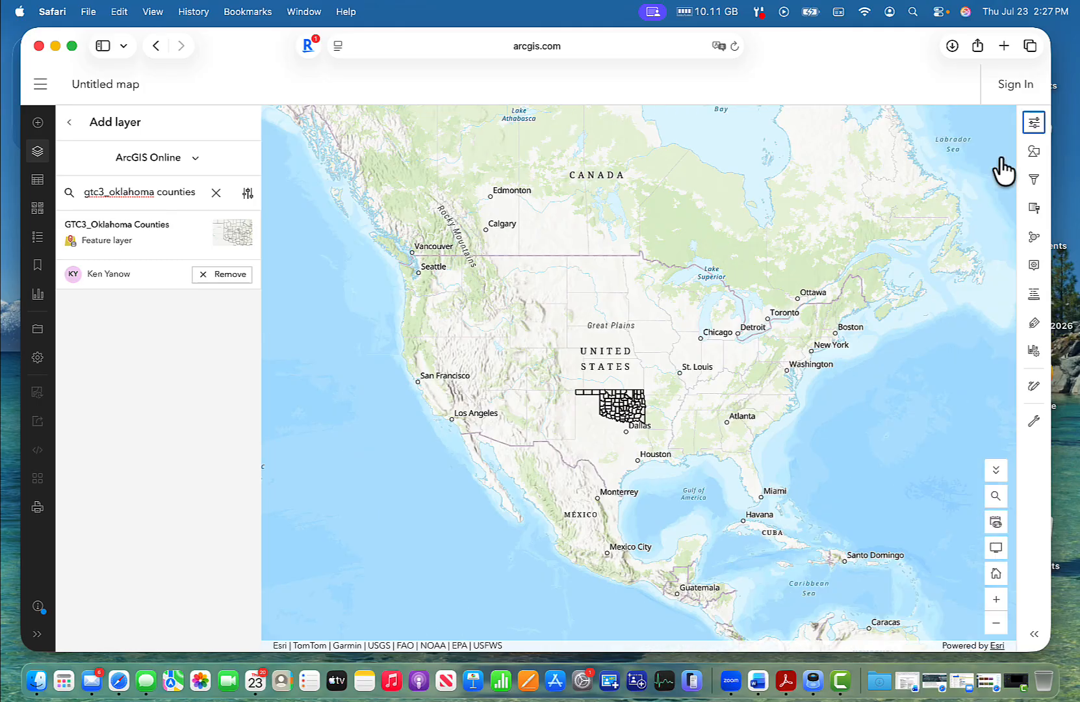
{"action": "left_click", "coordinate": [69, 125]}
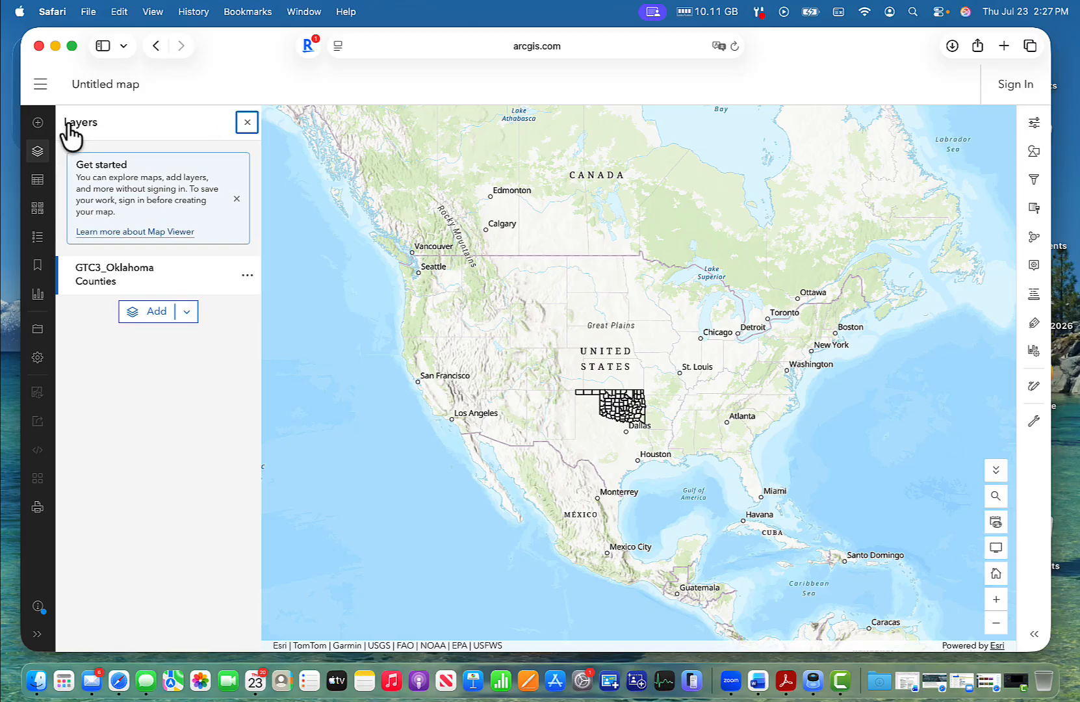
{"action": "left_click", "coordinate": [247, 276]}
{"action": "left_click", "coordinate": [215, 303]}
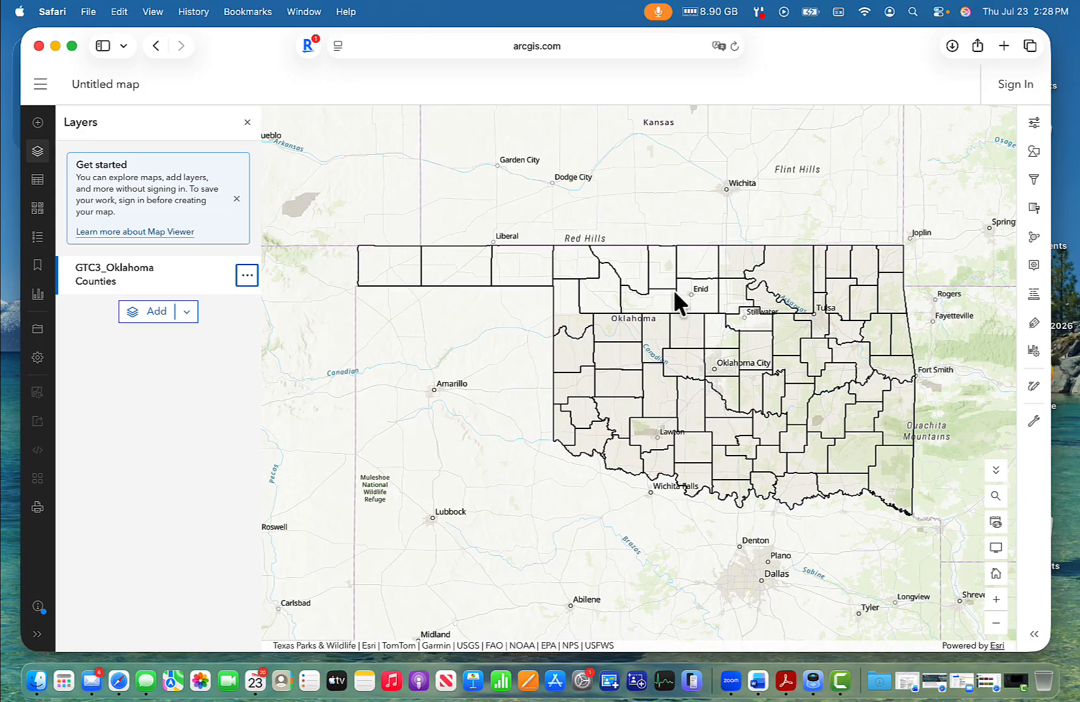
Start a filter with a new condition on the GTC3_Oklahoma Counties layer
{"action": "left_click", "coordinate": [1035, 184]}
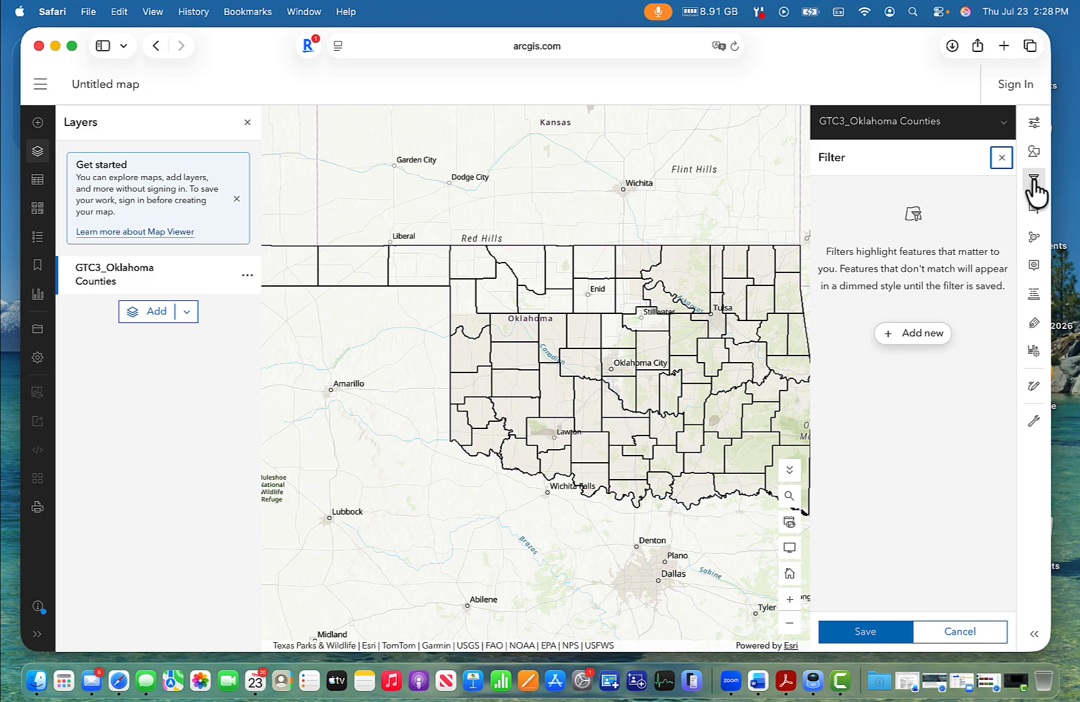
{"action": "left_click", "coordinate": [910, 334]}
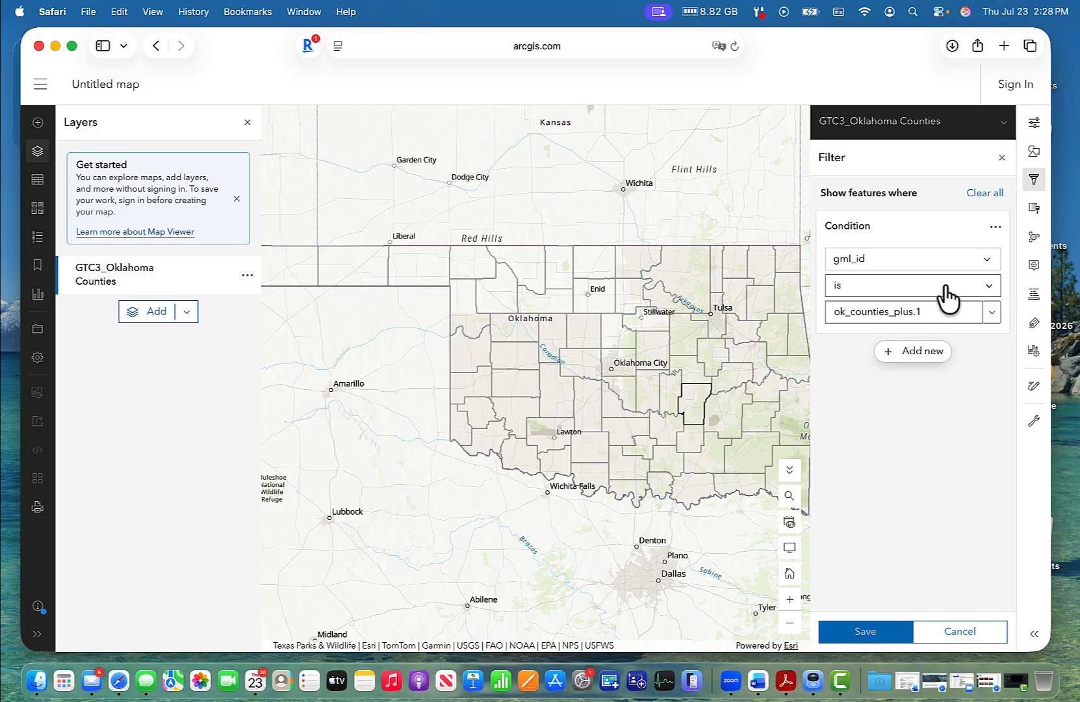
Examine the GTC3_Oklahoma Counties attribute table to find the field that holds the county names, and close it
{"action": "left_click", "coordinate": [247, 276]}
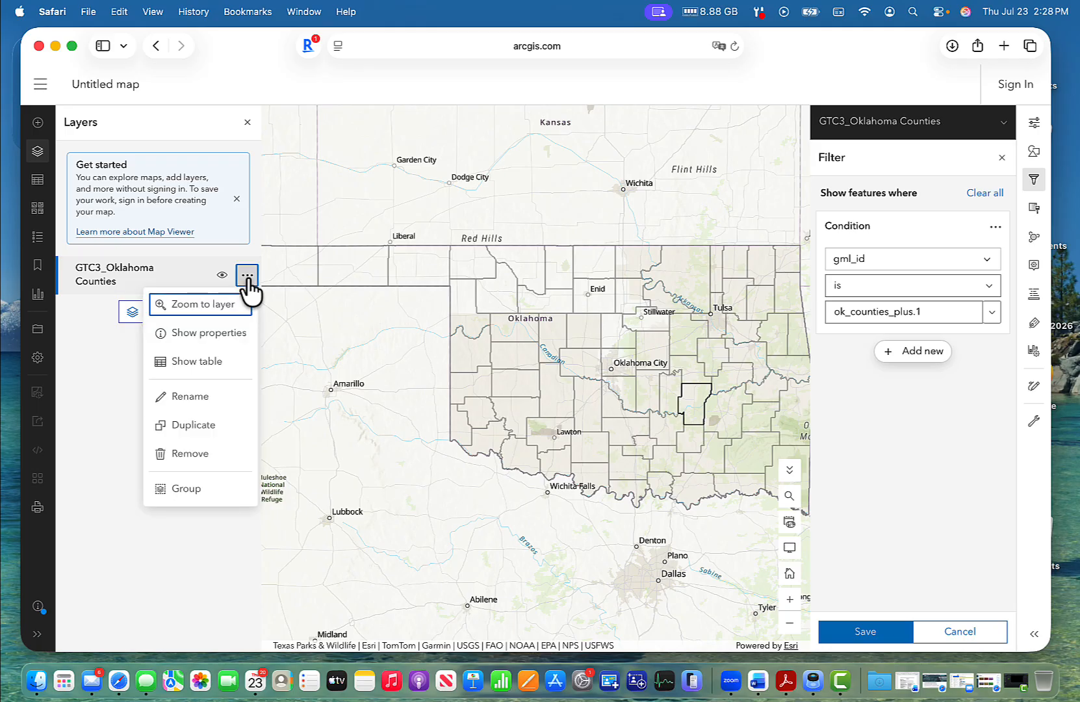
{"action": "left_click", "coordinate": [209, 361]}
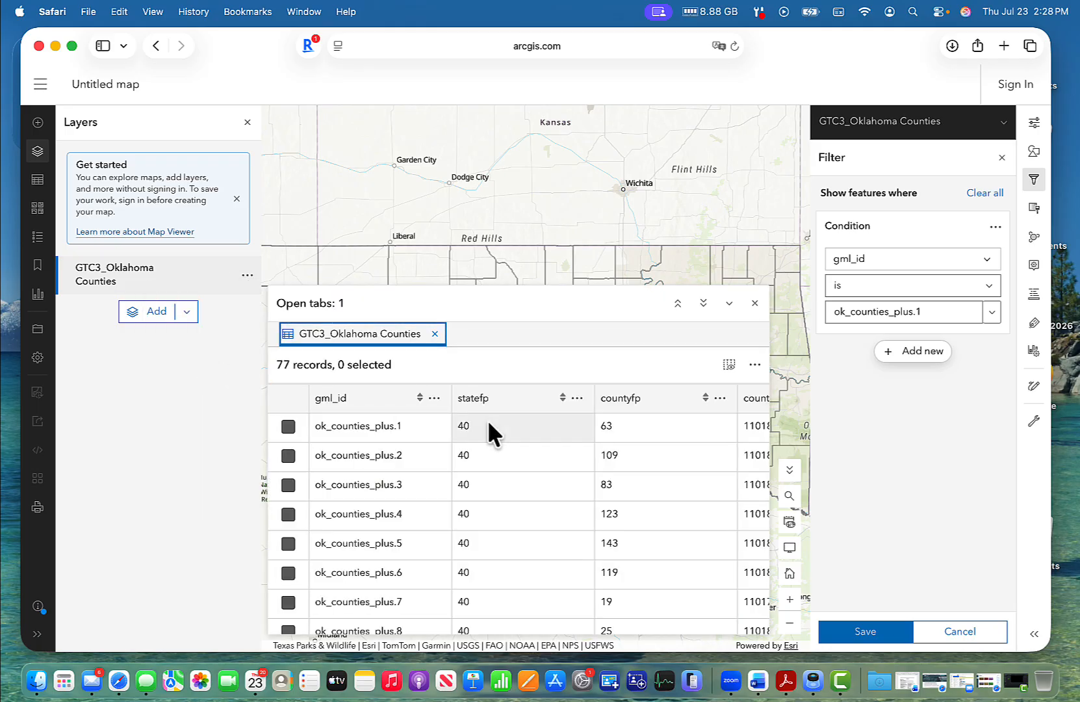
{"action": "scroll", "coordinate": [536, 510], "scroll_direction": "down", "scroll_amount": 10}
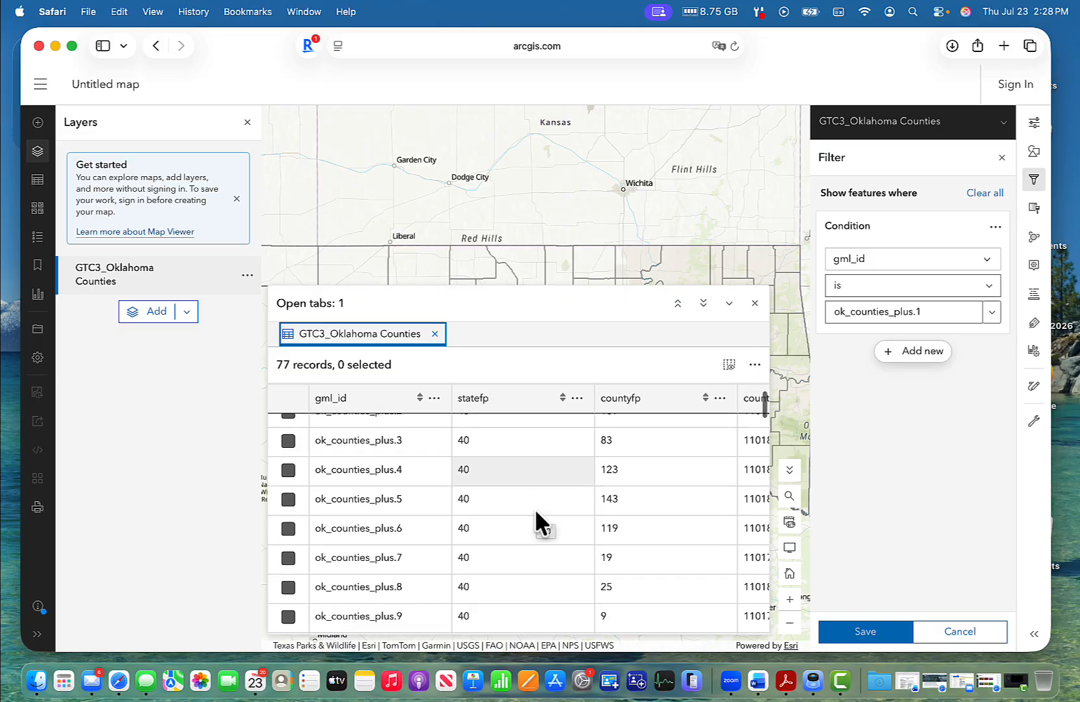
{"action": "scroll", "coordinate": [535, 508], "scroll_direction": "up", "scroll_amount": 10}
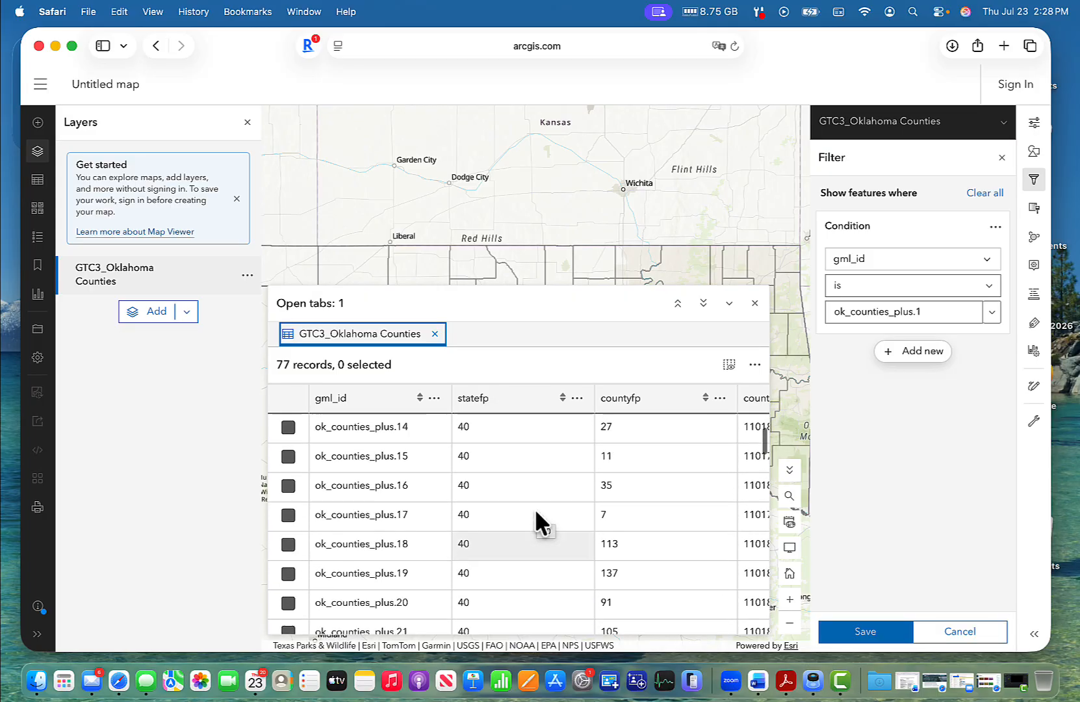
{"action": "scroll", "coordinate": [535, 508], "scroll_direction": "right", "scroll_amount": 6}
{"action": "scroll", "coordinate": [535, 509], "scroll_direction": "right", "scroll_amount": 8}
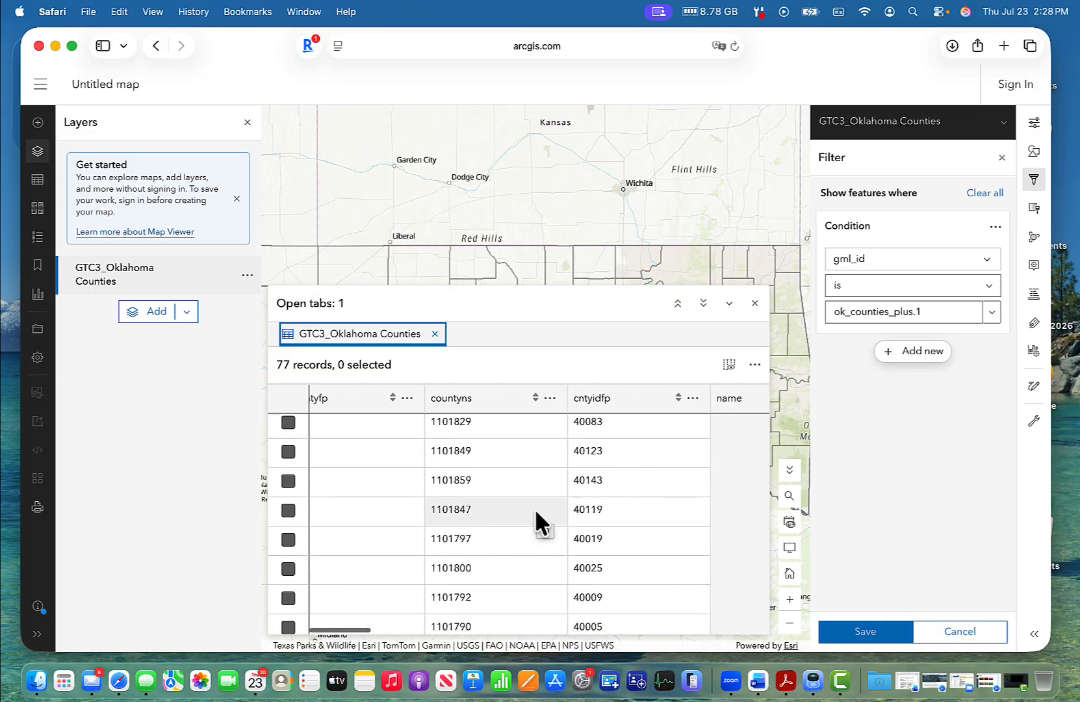
{"action": "scroll", "coordinate": [535, 509], "scroll_direction": "up", "scroll_amount": 1}
{"action": "scroll", "coordinate": [535, 509], "scroll_direction": "right", "scroll_amount": 1}
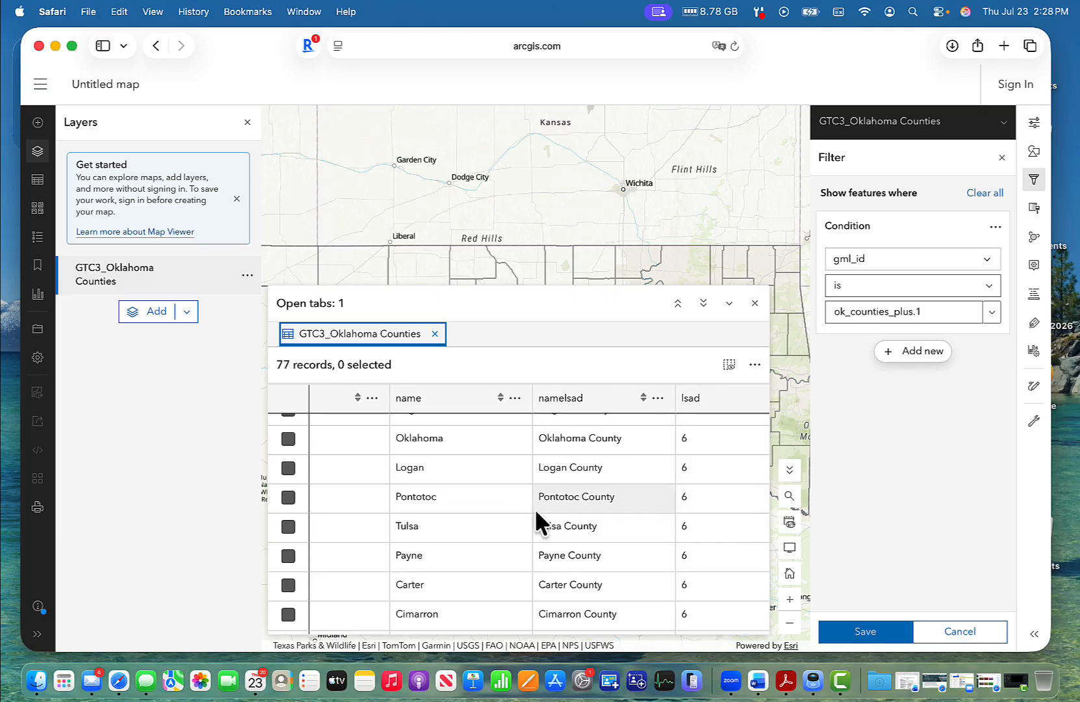
{"action": "scroll", "coordinate": [457, 504], "scroll_direction": "down", "scroll_amount": 1}
{"action": "scroll", "coordinate": [457, 504], "scroll_direction": "down", "scroll_amount": 3}
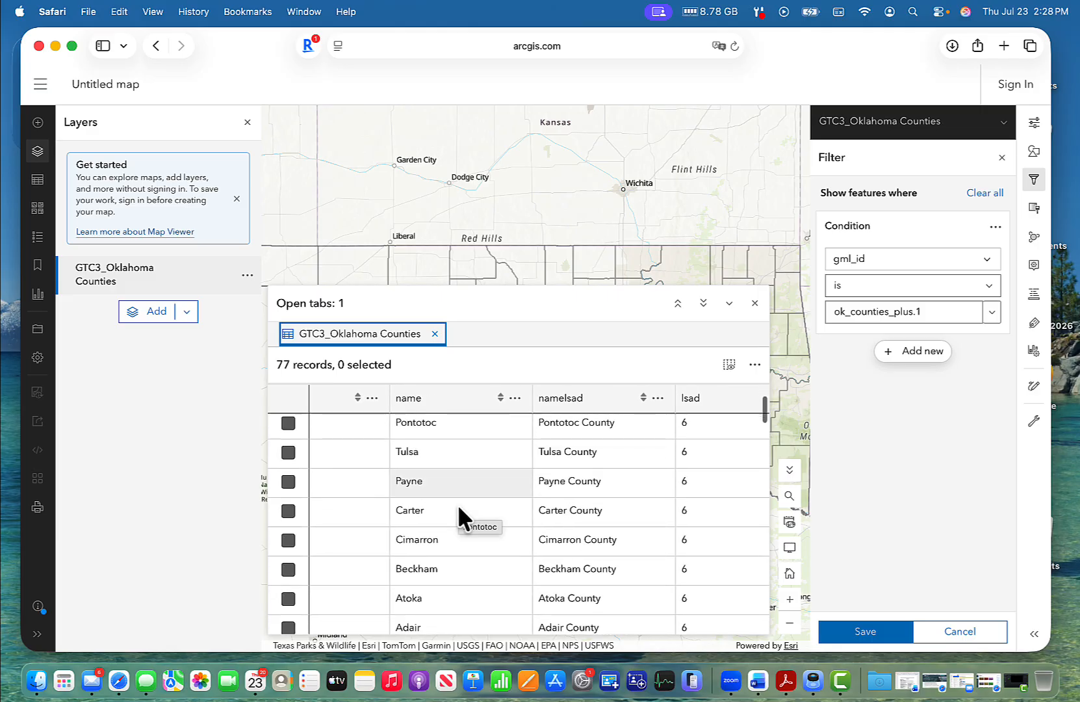
{"action": "scroll", "coordinate": [457, 505], "scroll_direction": "up", "scroll_amount": 1}
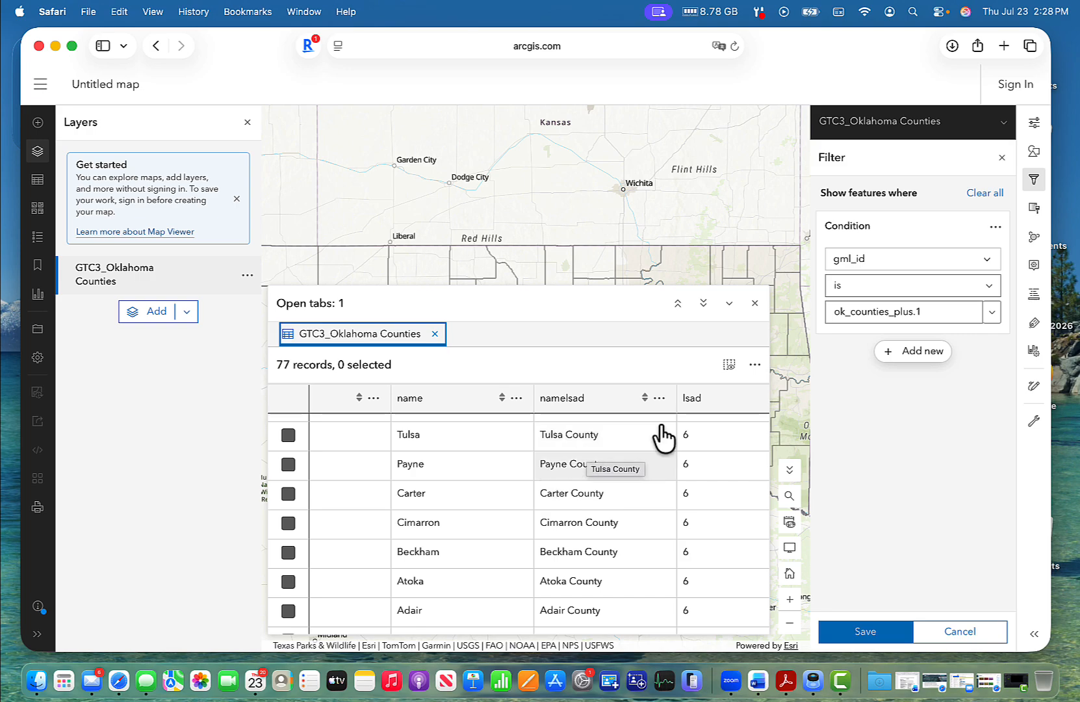
{"action": "left_click", "coordinate": [756, 304]}
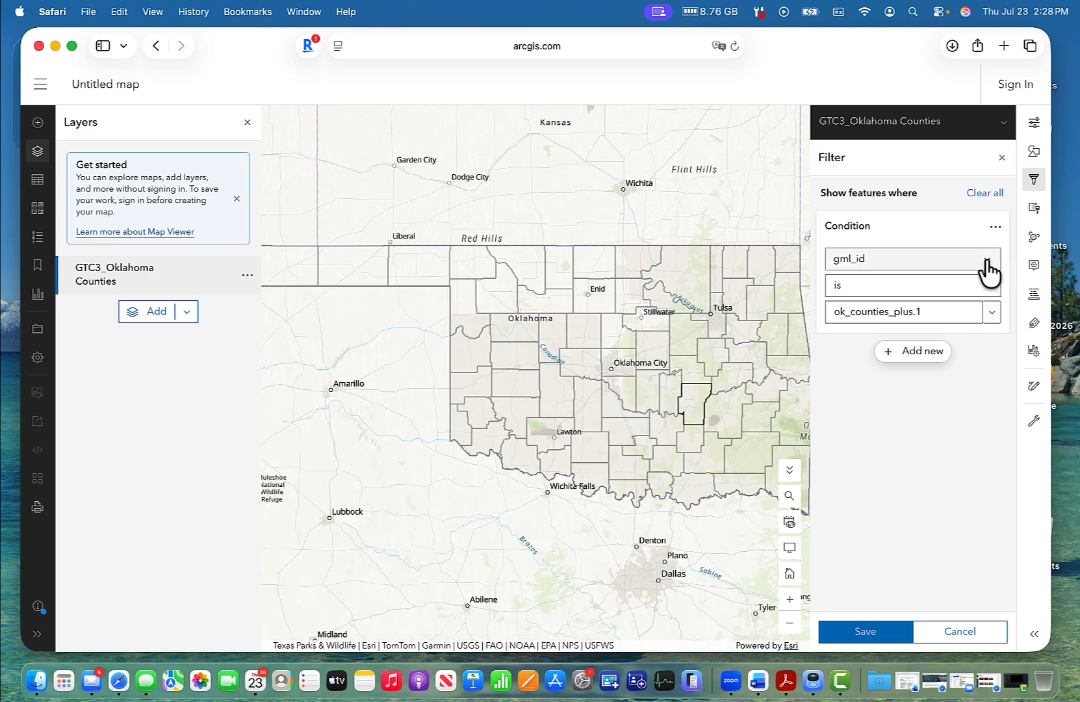
Set the filter condition to "name is Beaver" and save the filter on the counties layer
{"action": "left_click", "coordinate": [986, 260]}
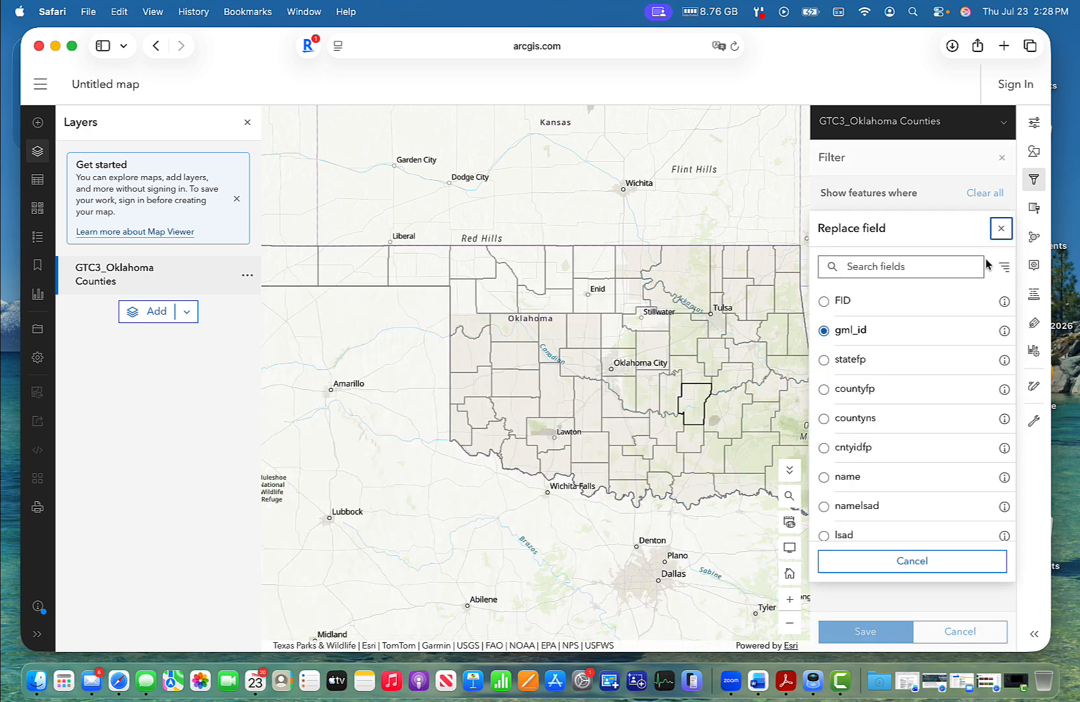
{"action": "left_click", "coordinate": [824, 477]}
{"action": "left_click", "coordinate": [992, 317]}
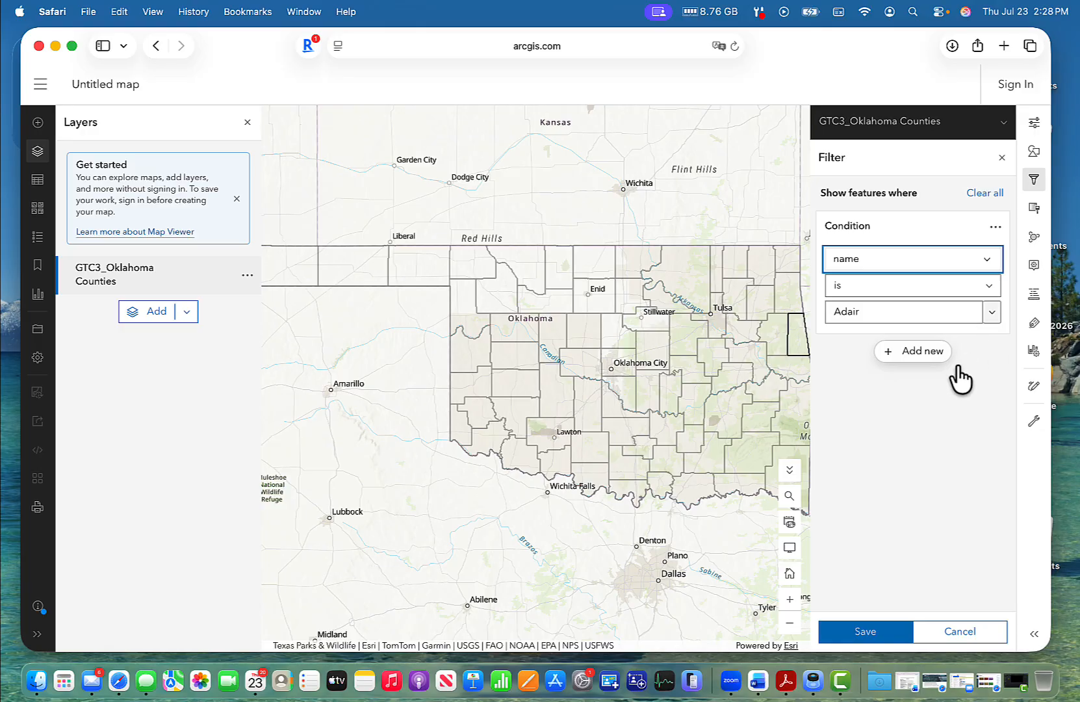
{"action": "scroll", "coordinate": [899, 405], "scroll_direction": "down", "scroll_amount": 4}
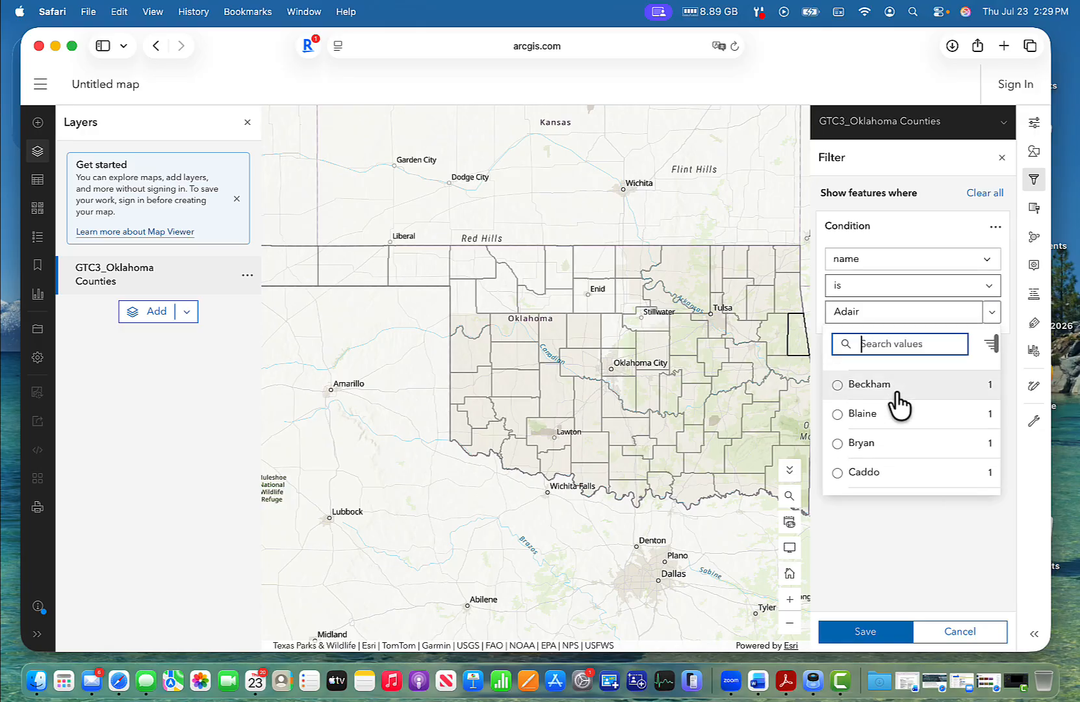
{"action": "scroll", "coordinate": [900, 406], "scroll_direction": "up", "scroll_amount": 2}
{"action": "scroll", "coordinate": [899, 403], "scroll_direction": "down", "scroll_amount": 1}
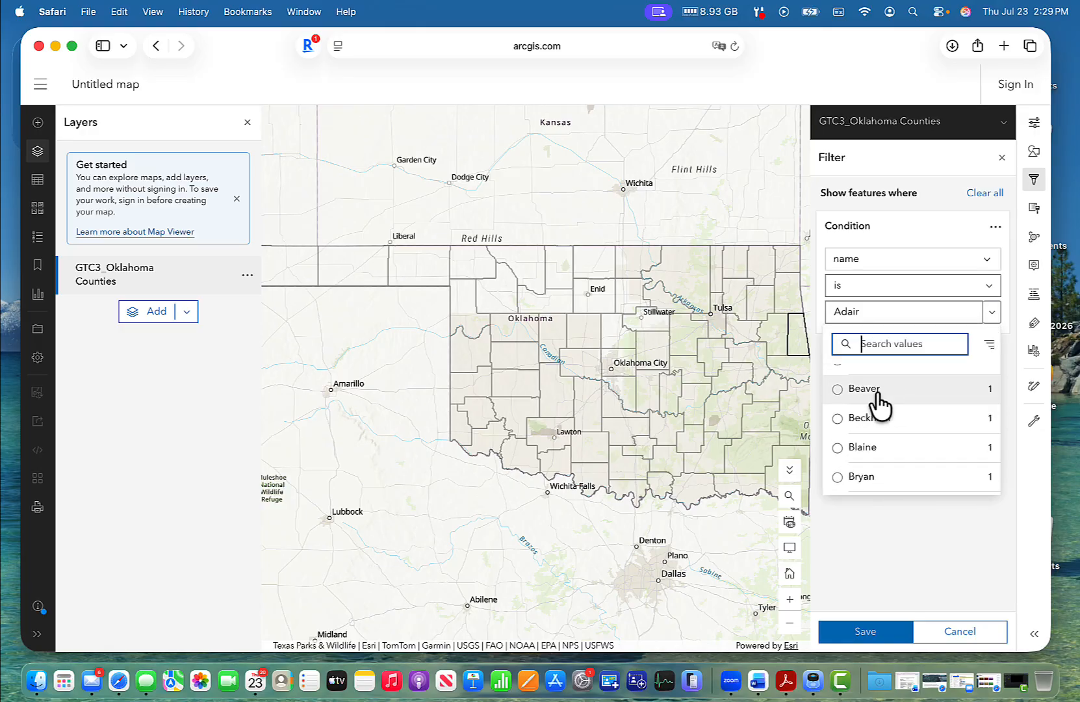
{"action": "left_click", "coordinate": [844, 390]}
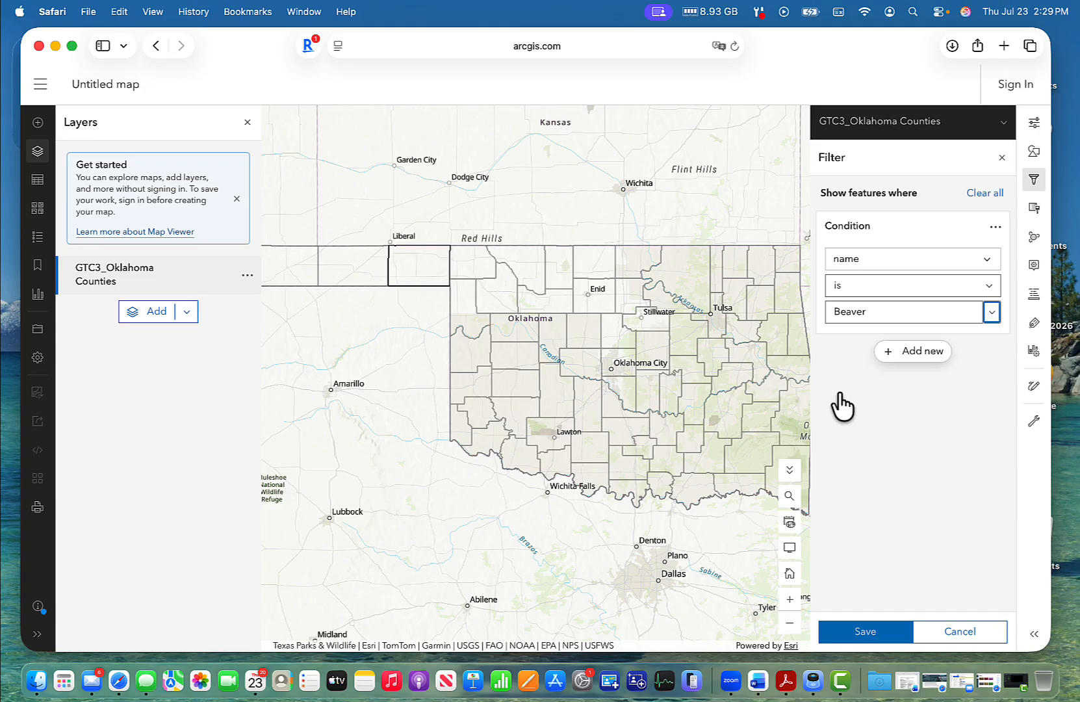
{"action": "left_click", "coordinate": [868, 632]}
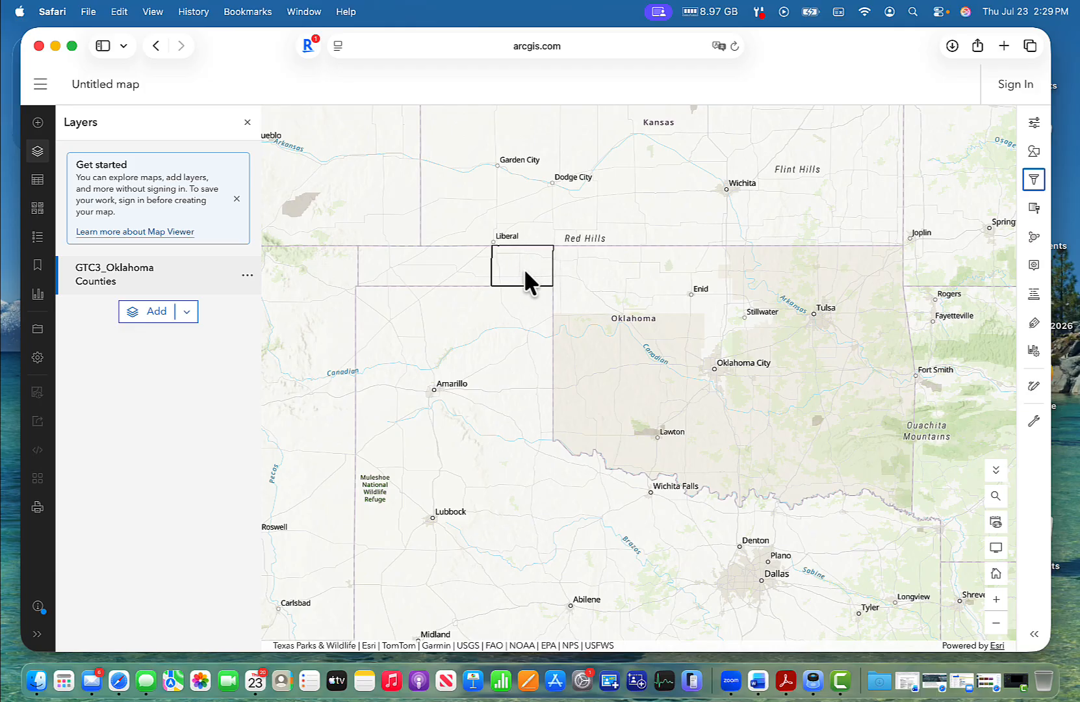
Add a bookmark of the current map extent titled "Beaver County, OK"
{"action": "left_click", "coordinate": [37, 266]}
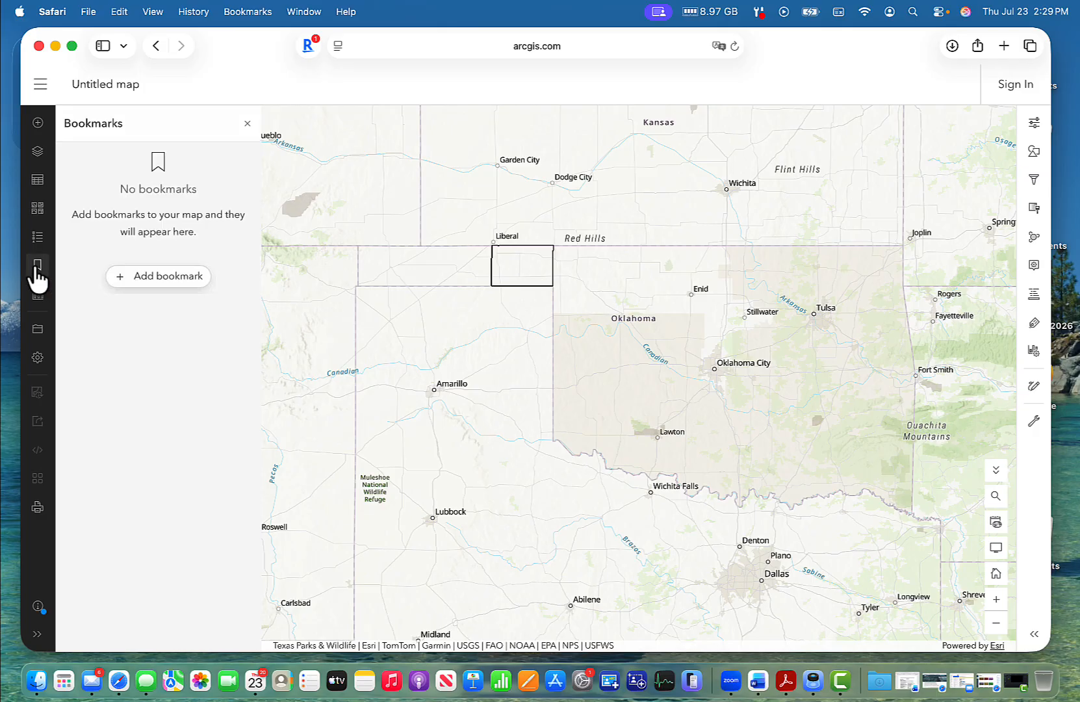
{"action": "left_click", "coordinate": [156, 275]}
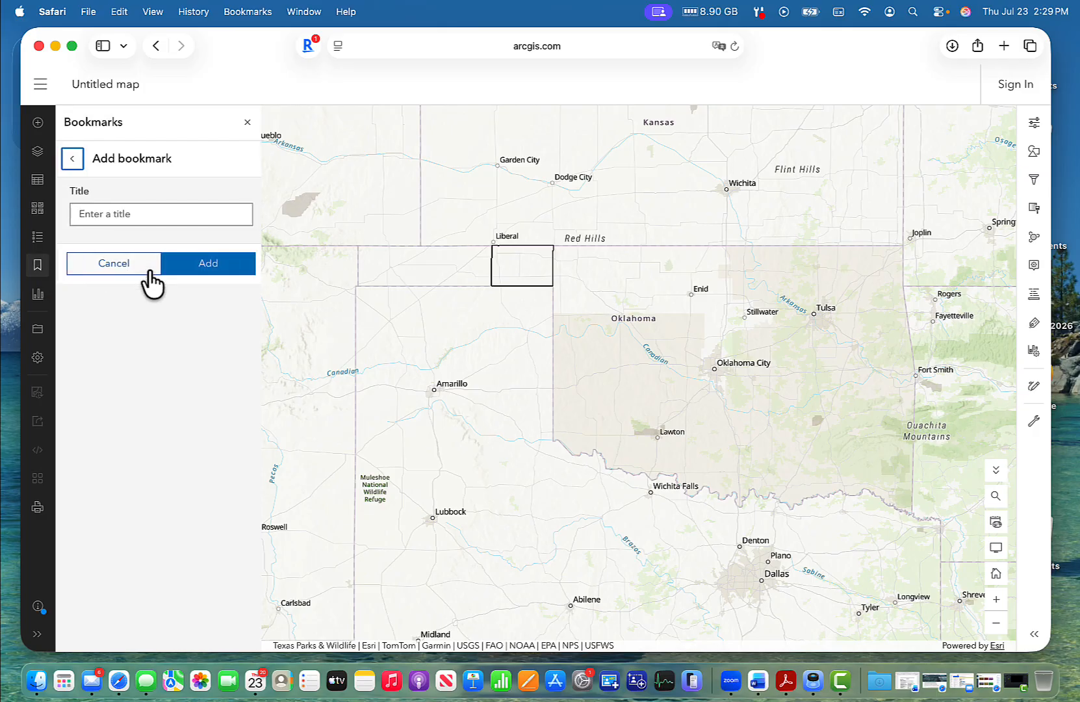
{"action": "left_click", "coordinate": [142, 215]}
{"action": "type", "text": "Beaver"}
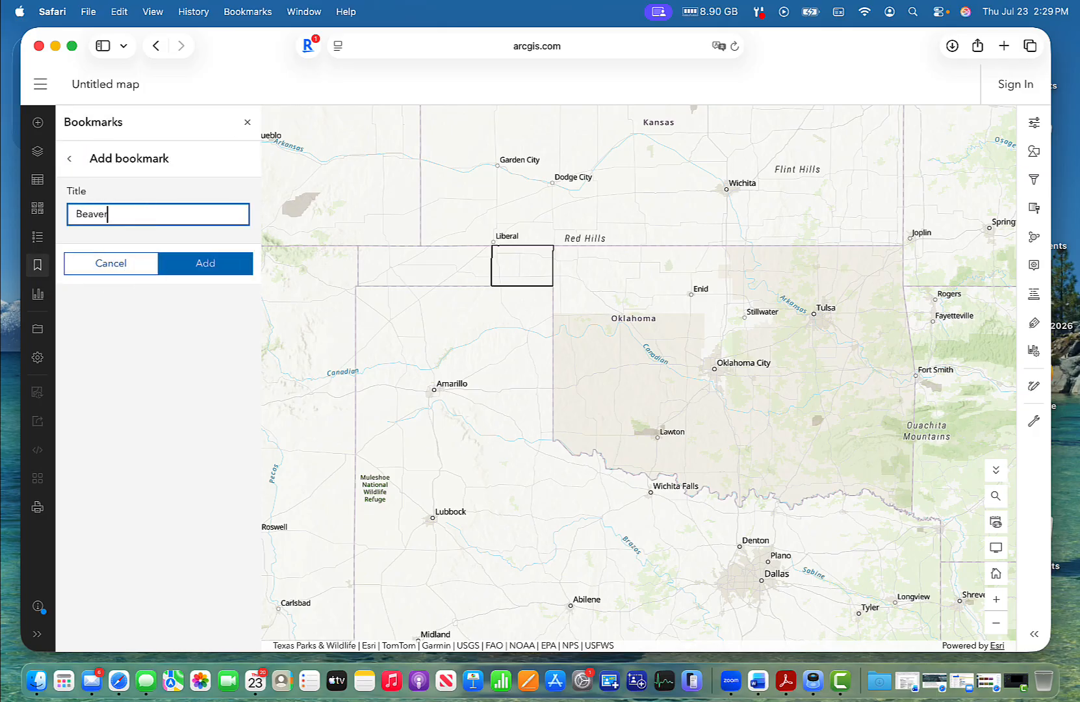
{"action": "type", "text": " County"}
{"action": "key", "text": "BackSpace"}
{"action": "key", "text": "BackSpace"}
{"action": "key", "text": "BackSpace"}
{"action": "type", "text": "unty, OK"}
{"action": "left_click", "coordinate": [186, 266]}
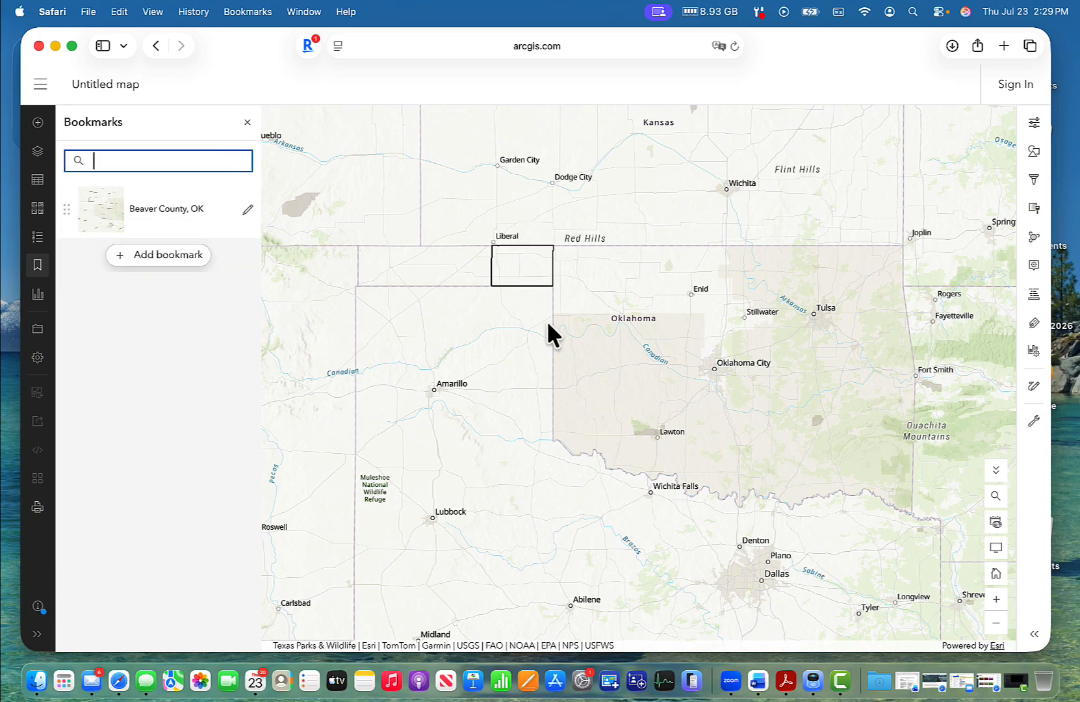
Test the Beaver County, OK bookmark by panning the map far away and returning to the bookmarked extent
{"action": "left_click_drag", "start_coordinate": [652, 397], "coordinate": [487, 354]}
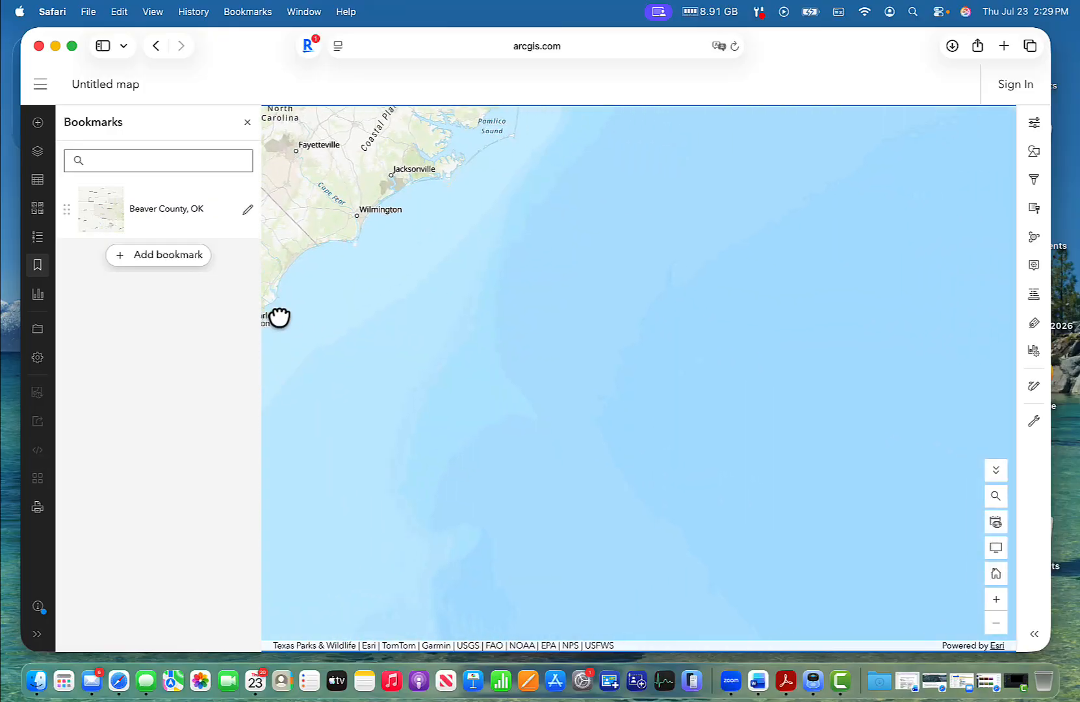
{"action": "left_click", "coordinate": [37, 154]}
{"action": "left_click", "coordinate": [38, 267]}
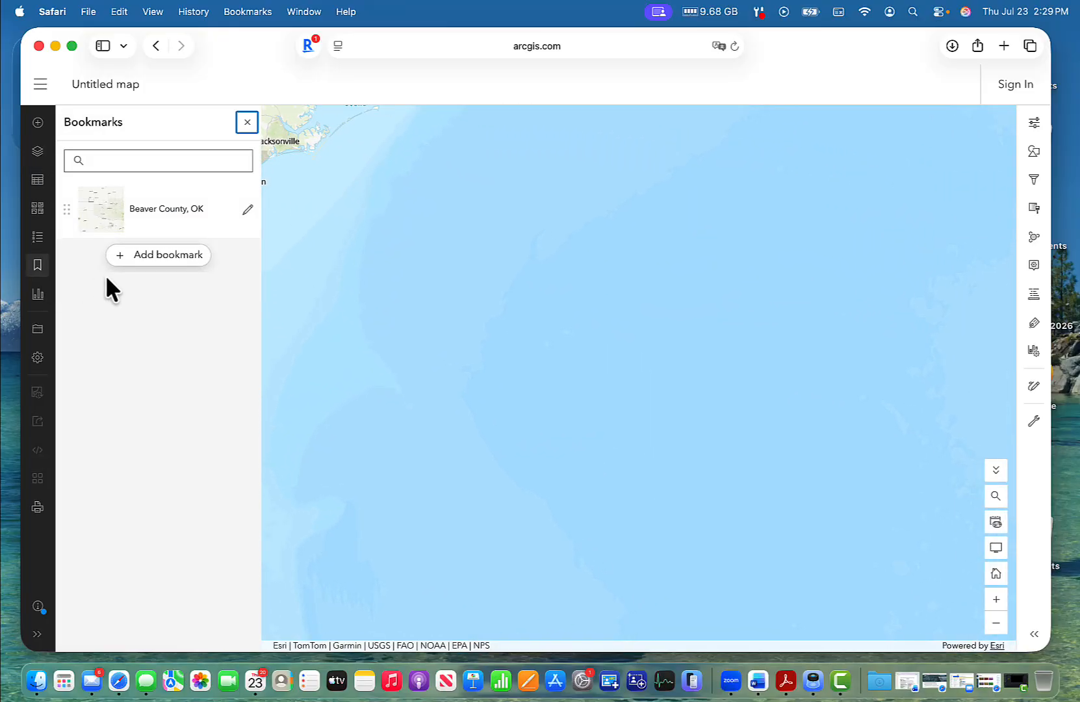
{"action": "left_click", "coordinate": [109, 210]}
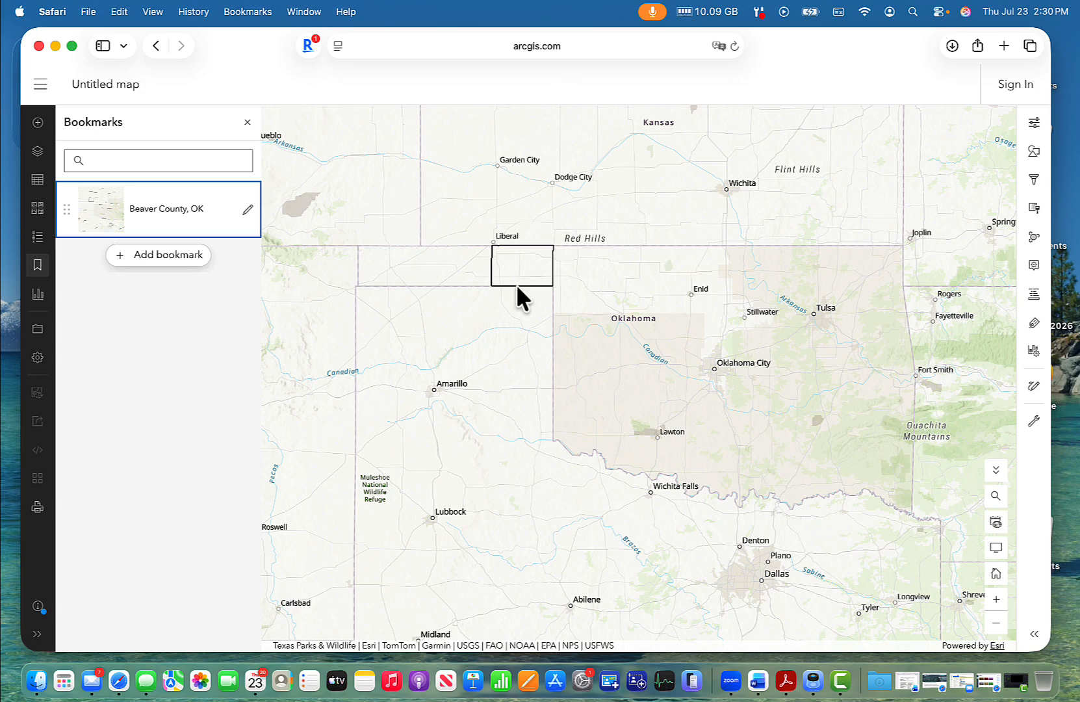
Show the options for saving the map or opening another one
{"action": "left_click", "coordinate": [39, 331]}
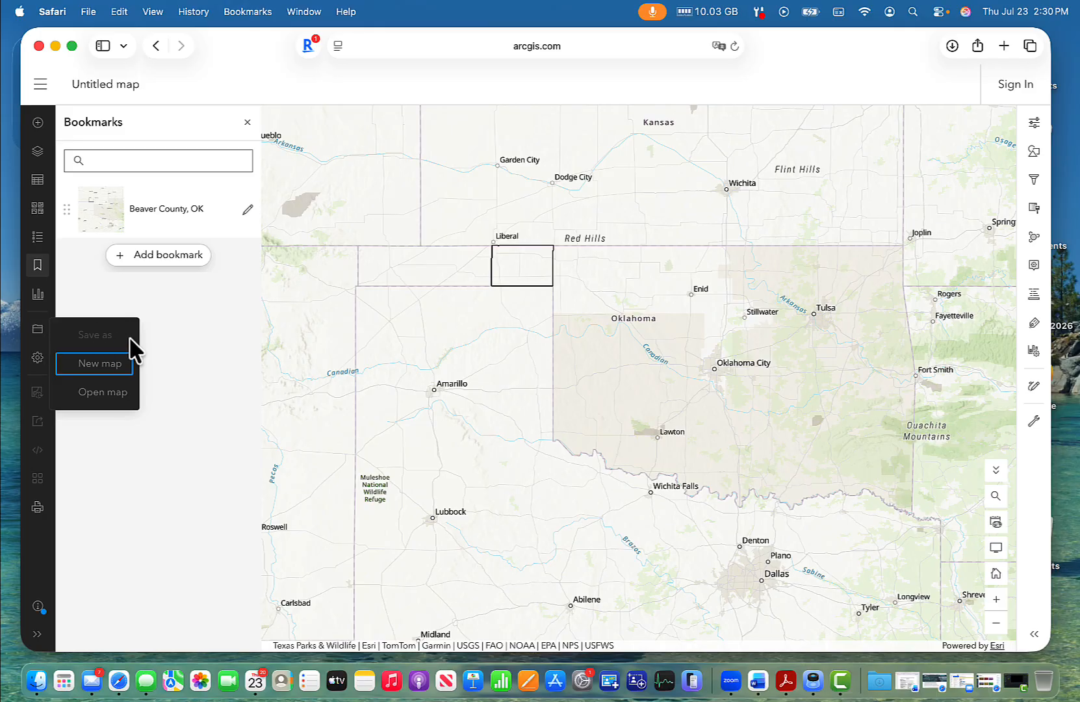